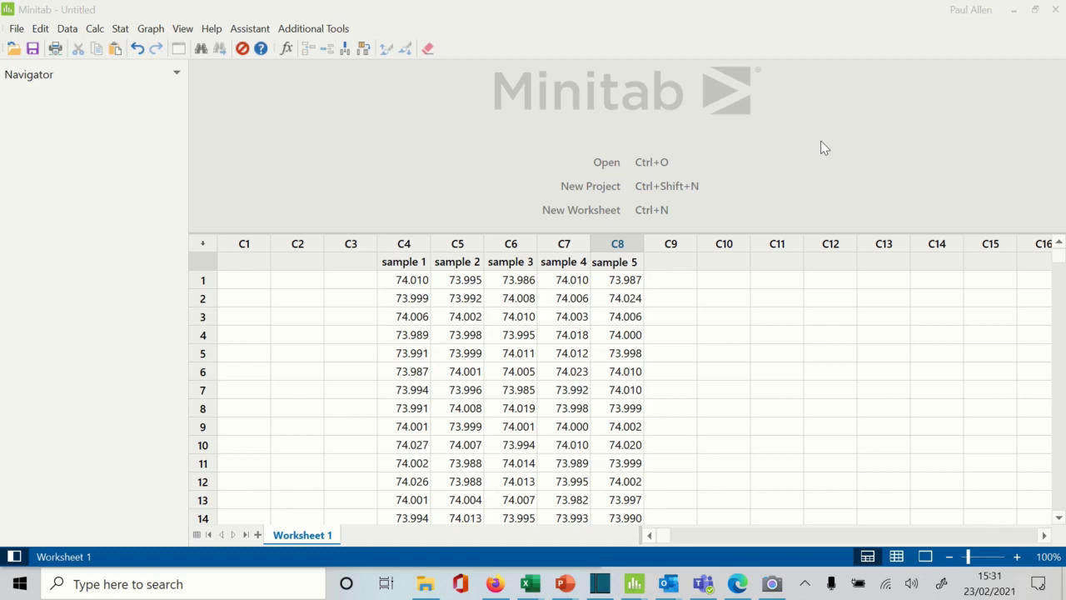
key(F2)
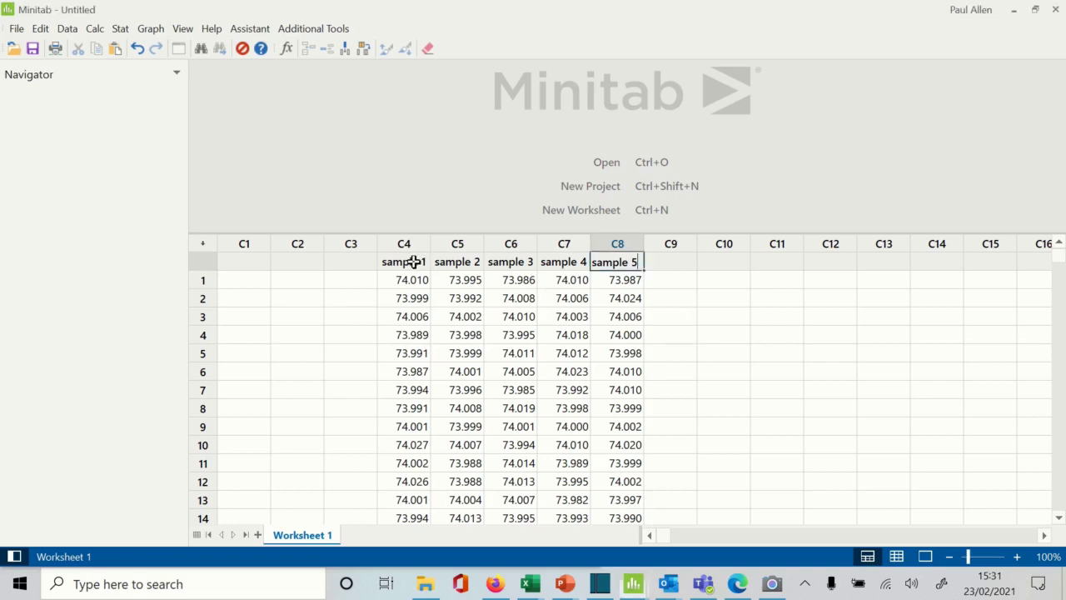
drag(414, 261, 603, 265)
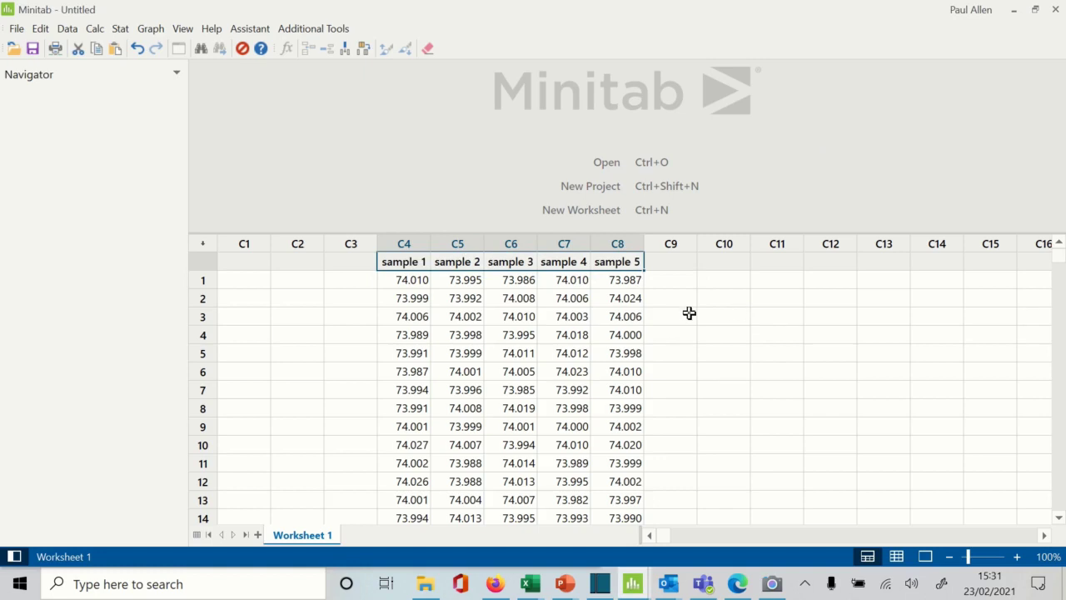
click(341, 280)
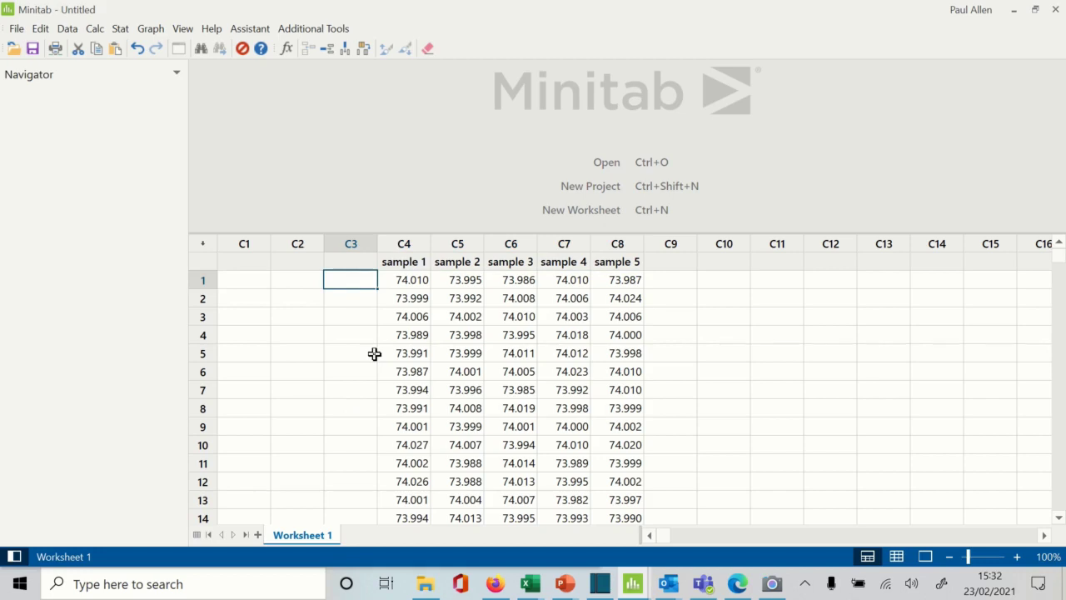
click(399, 281)
drag(399, 281, 608, 280)
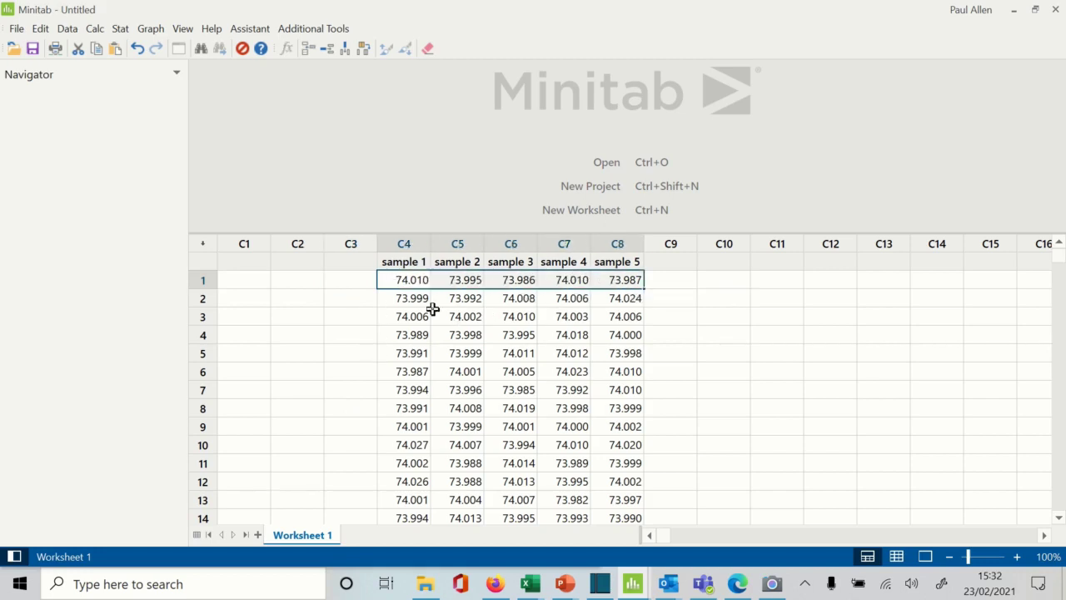
drag(404, 298, 621, 297)
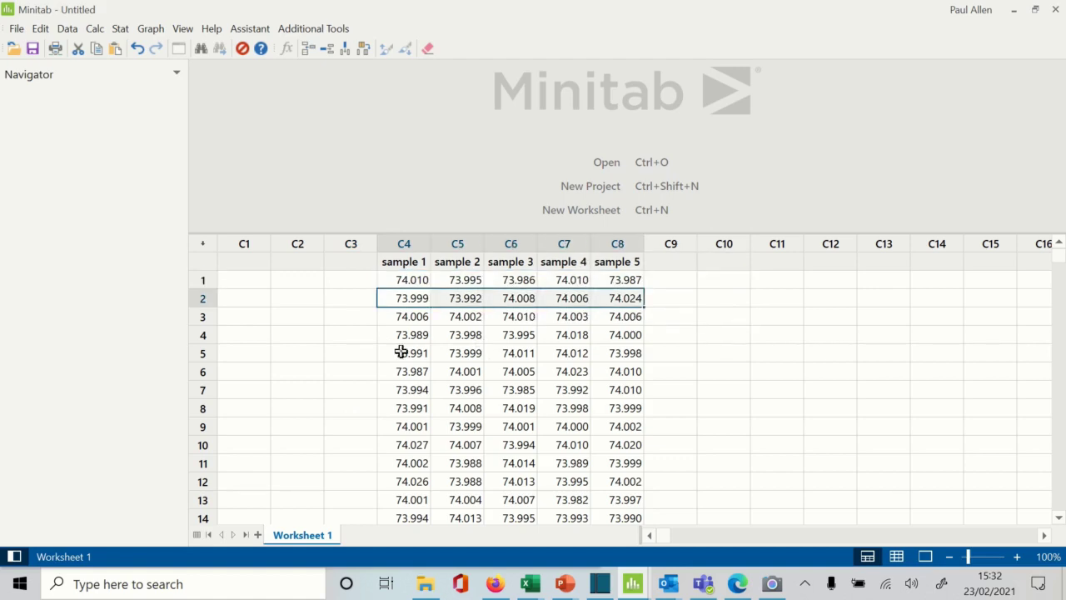
drag(397, 318, 592, 314)
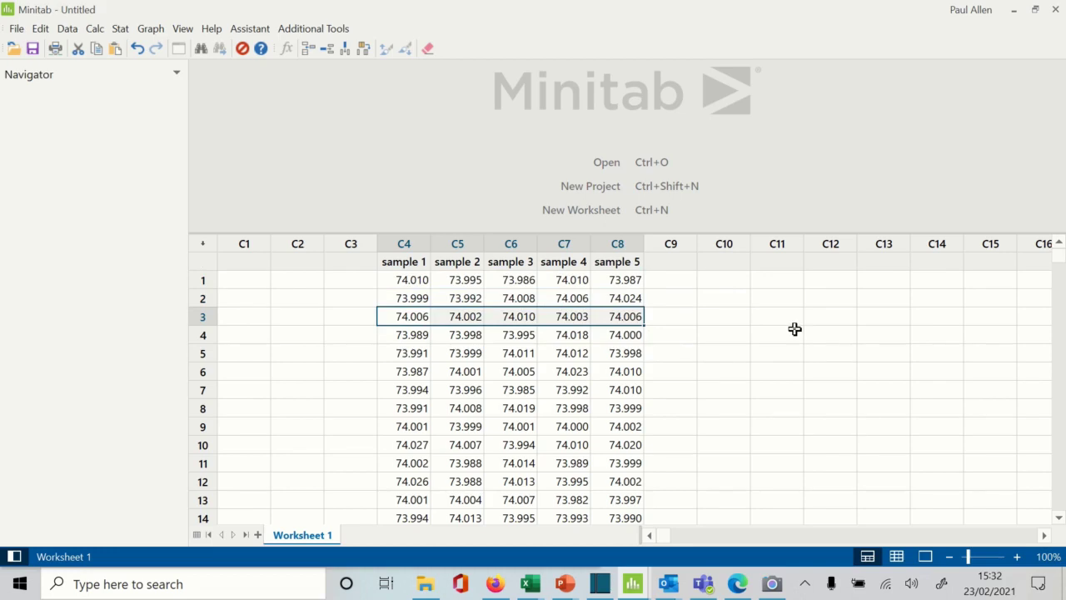
click(1058, 517)
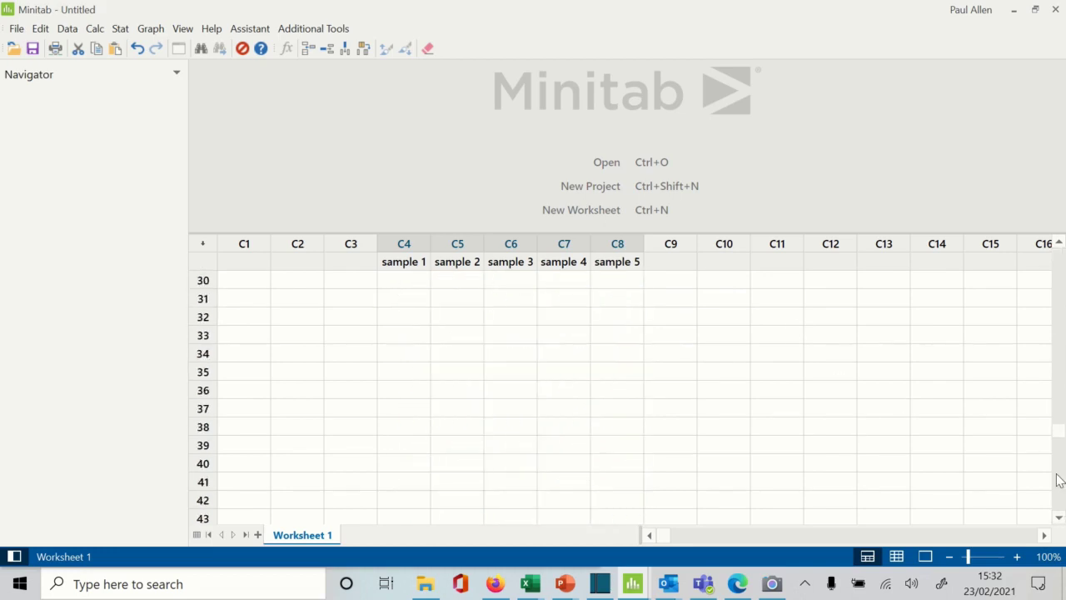
scroll(1059, 269, up, 10)
scroll(1059, 271, down, 4)
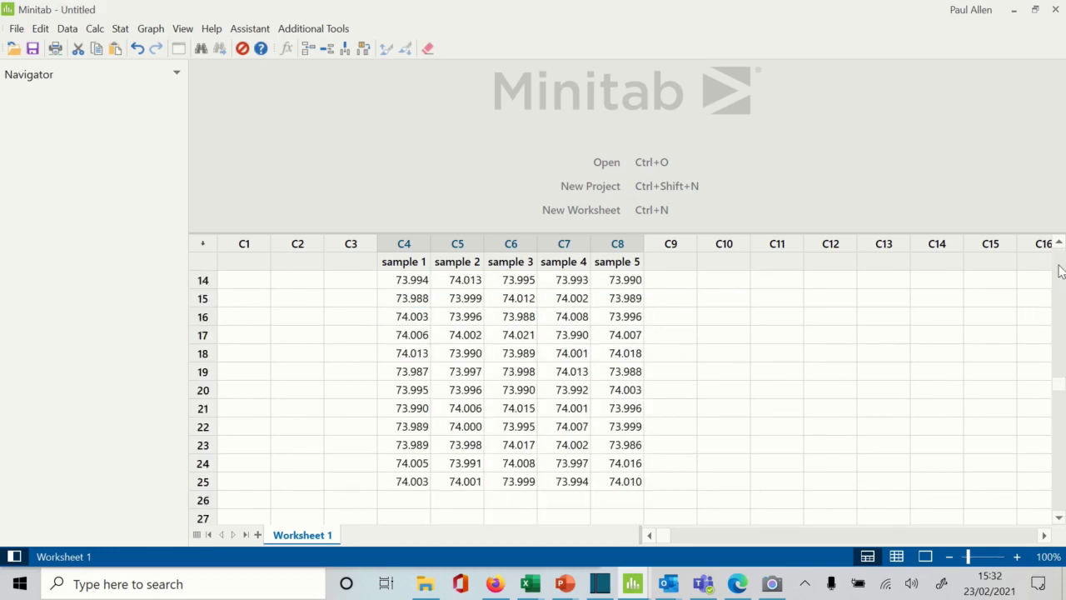
scroll(1060, 271, up, 5)
scroll(1060, 269, down, 5)
scroll(1062, 258, up, 5)
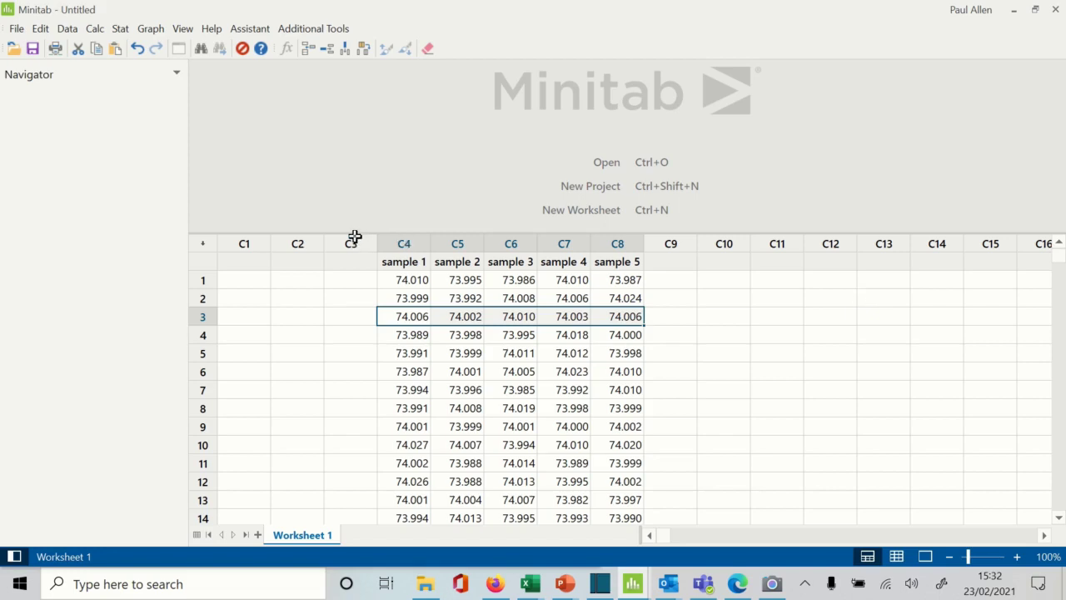
- Start an Xbar-R chart from Stat > Control Charts > Variables Charts for Subgroups
click(120, 30)
mouse_move(197, 121)
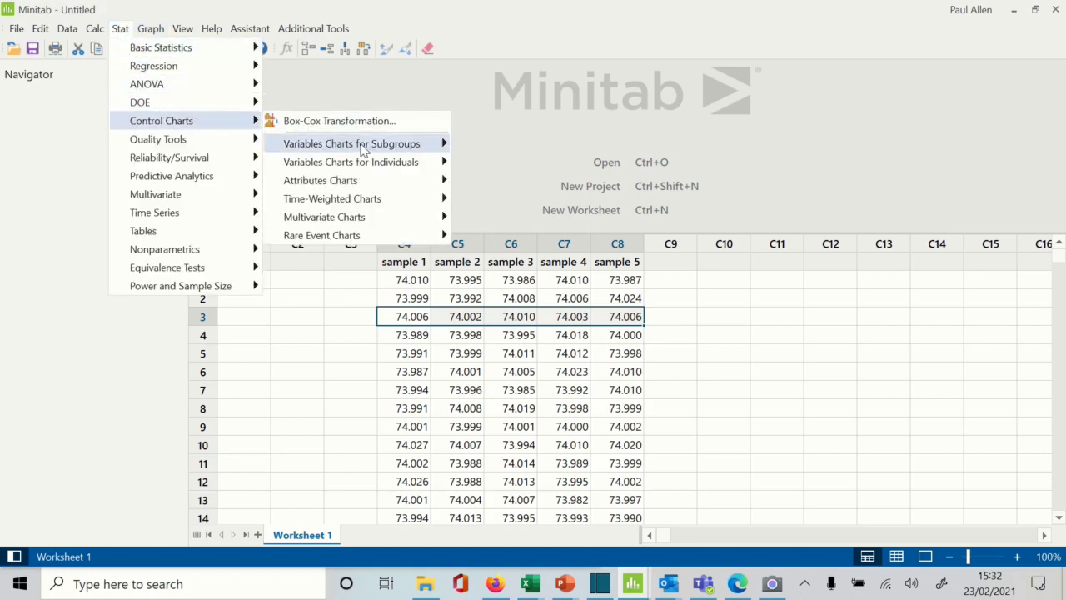
mouse_move(354, 143)
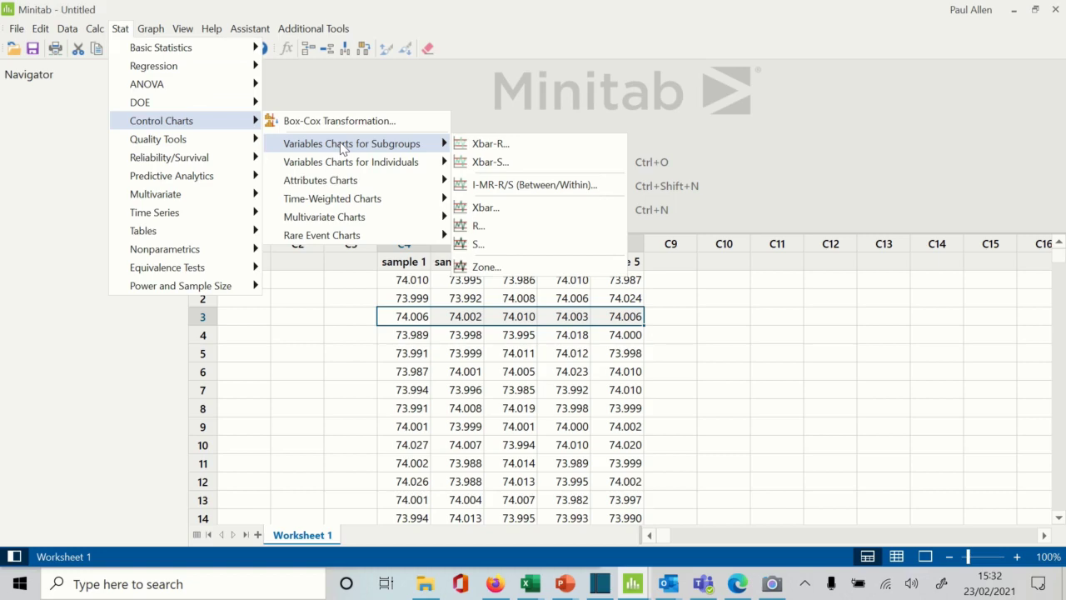
click(475, 146)
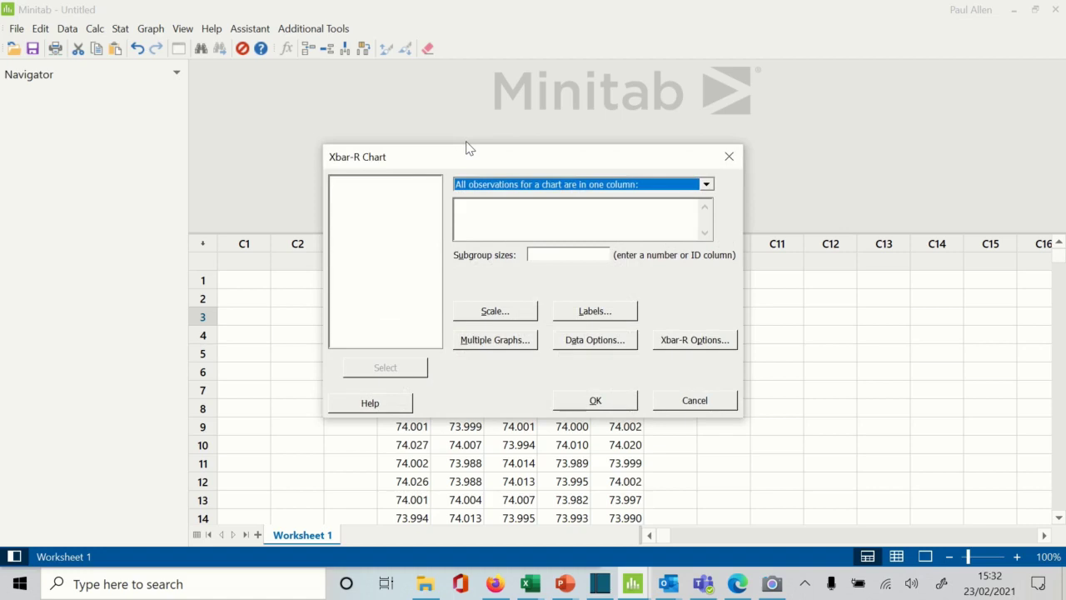
- Set the data arrangement to 'Observations for a subgroup are in one row of columns'
click(707, 184)
click(707, 184)
click(707, 184)
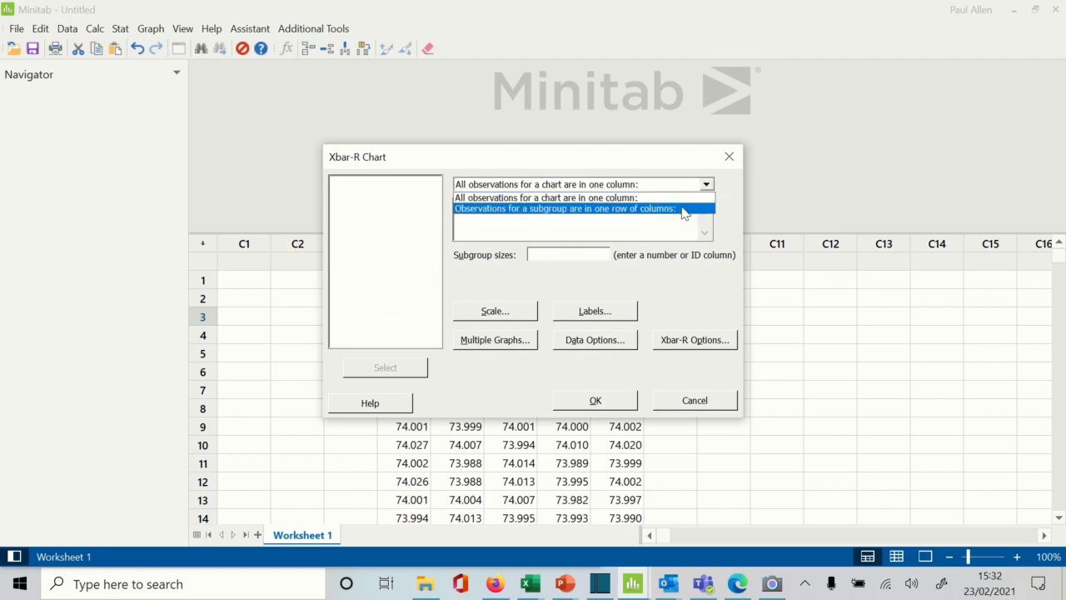
click(683, 209)
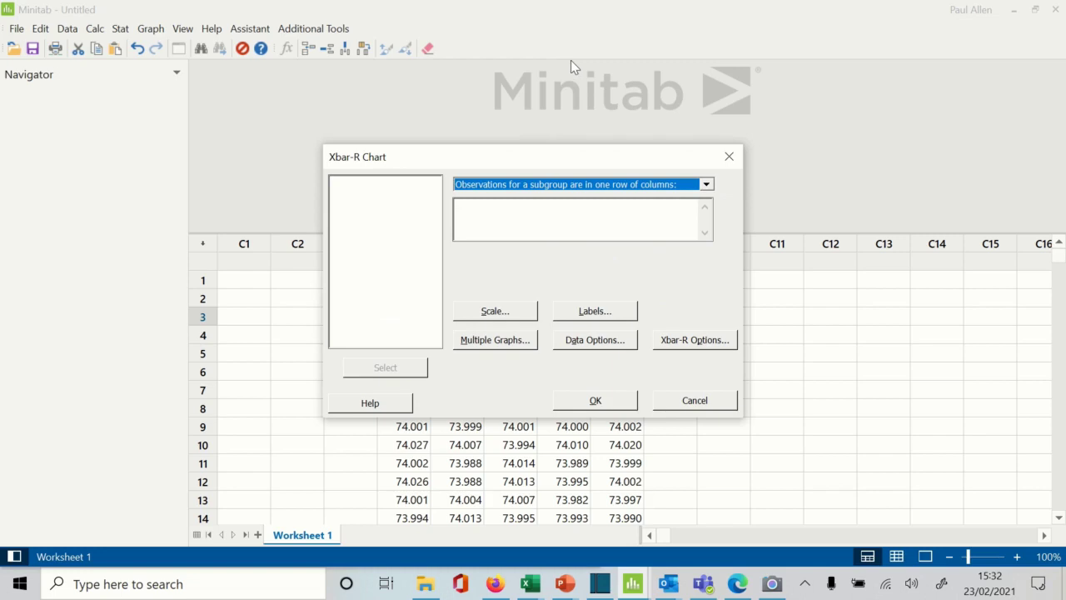
- Enter sample 1, sample 2, sample 3, sample 4 and sample 5 as the subgroup columns, then bring up Xbar-R Options
click(493, 209)
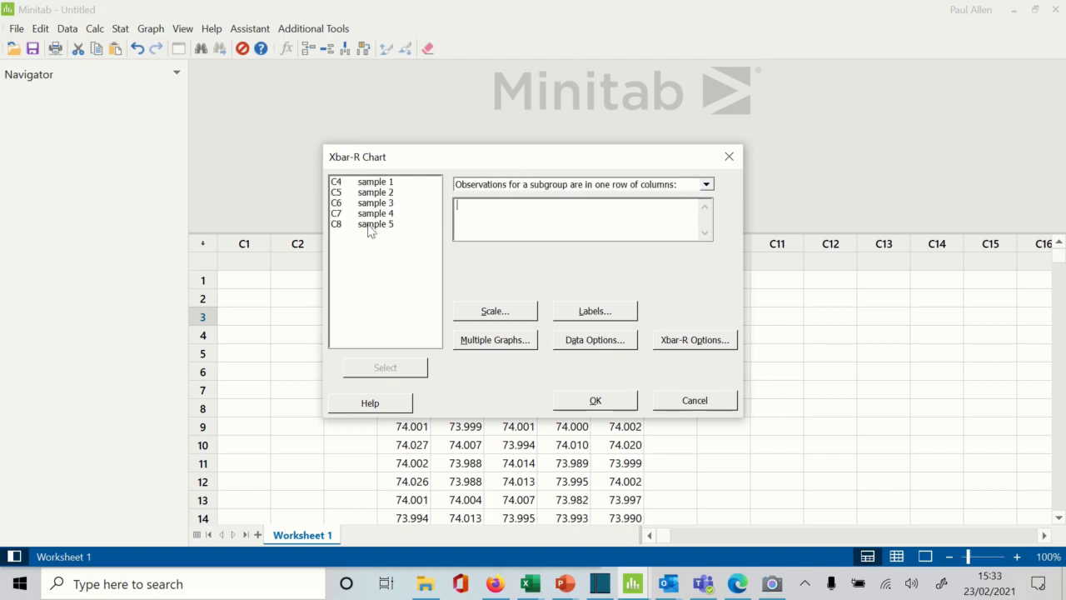
click(369, 192)
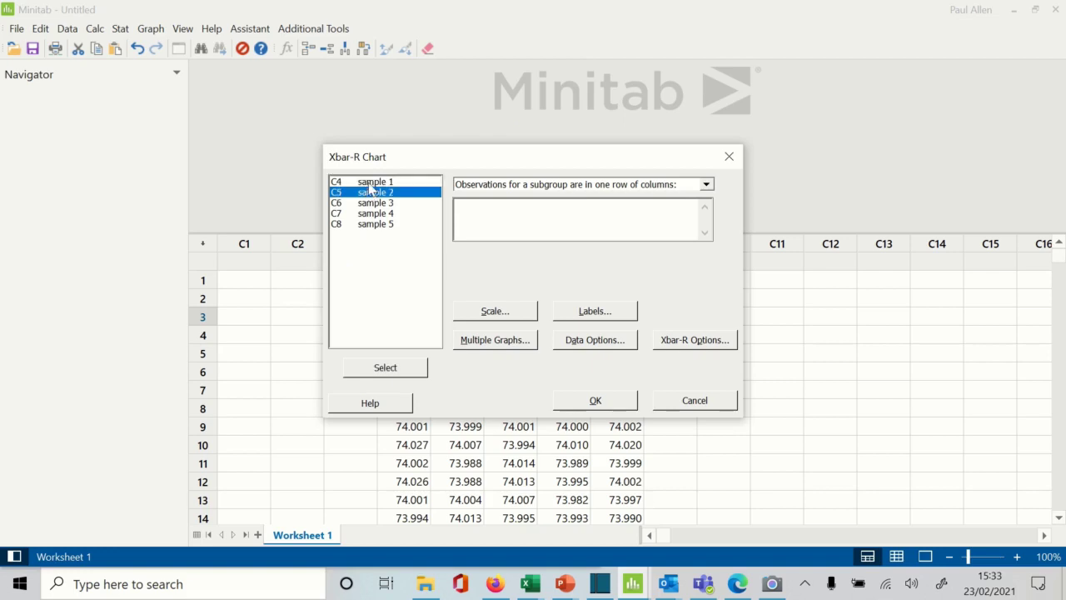
double_click(369, 183)
click(371, 194)
double_click(371, 193)
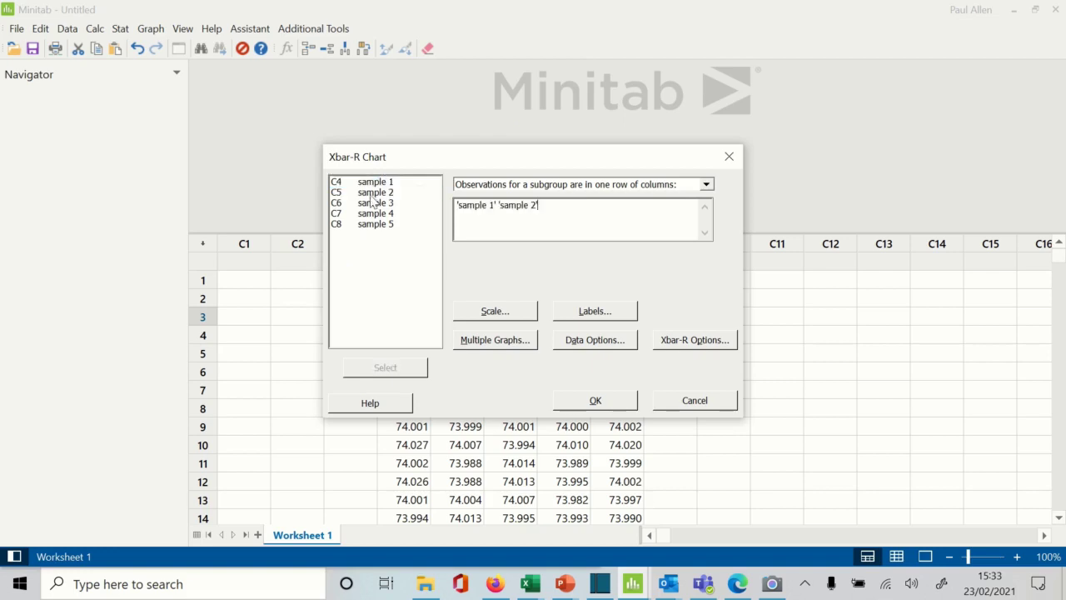
double_click(372, 203)
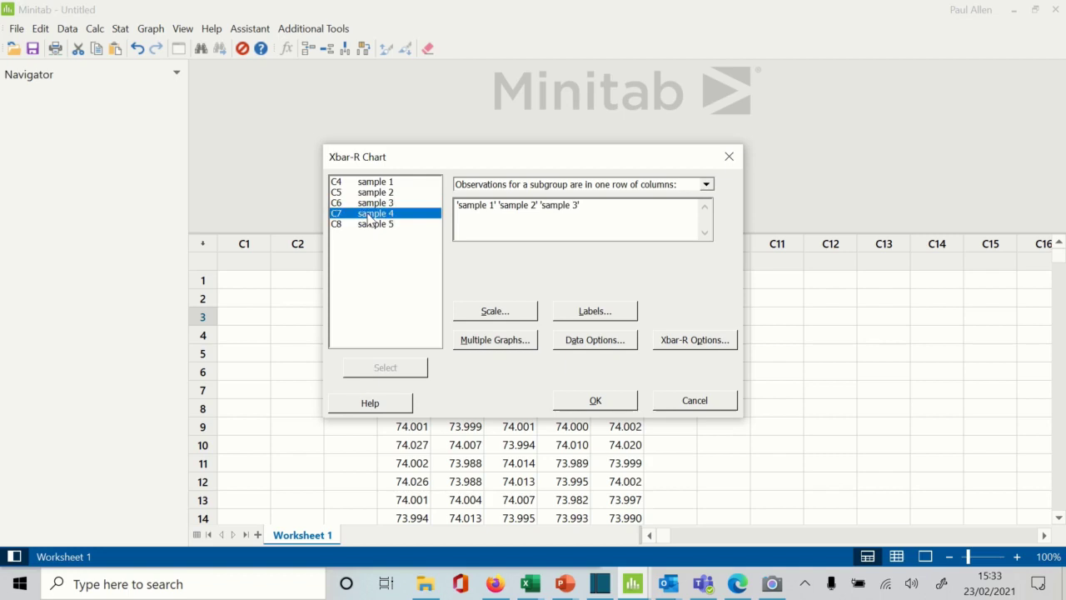
double_click(369, 214)
double_click(371, 224)
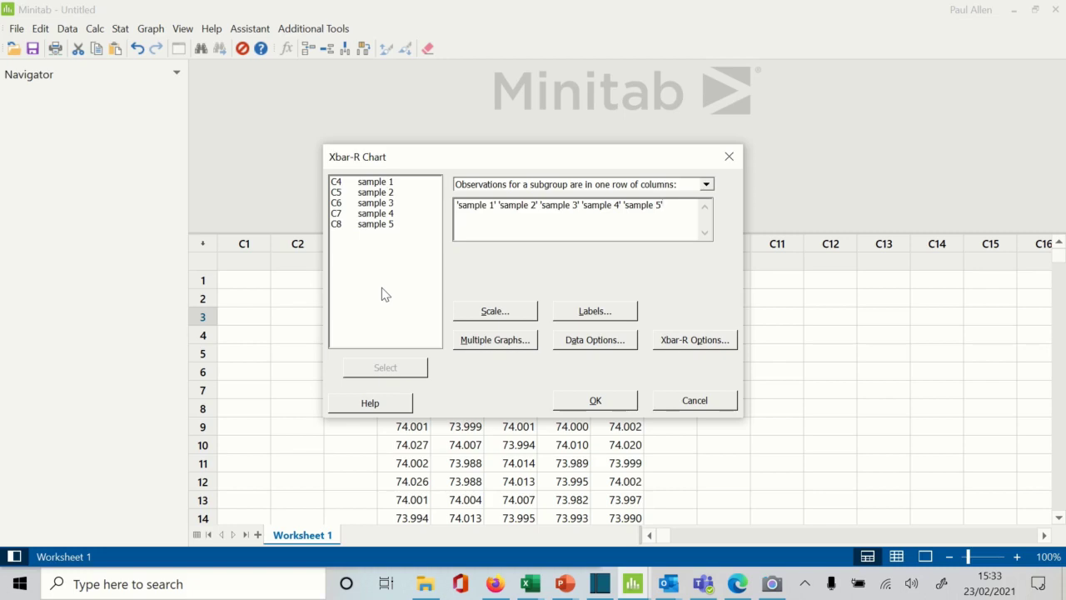
click(680, 341)
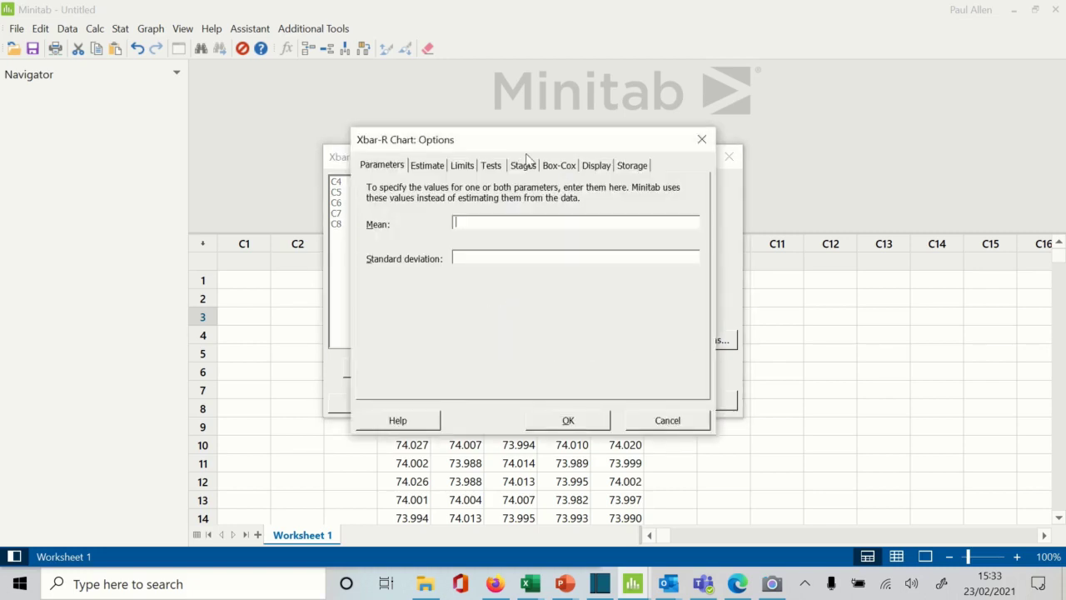
- Switch the Xbar-R Chart options to the Tests page for special causes
click(493, 167)
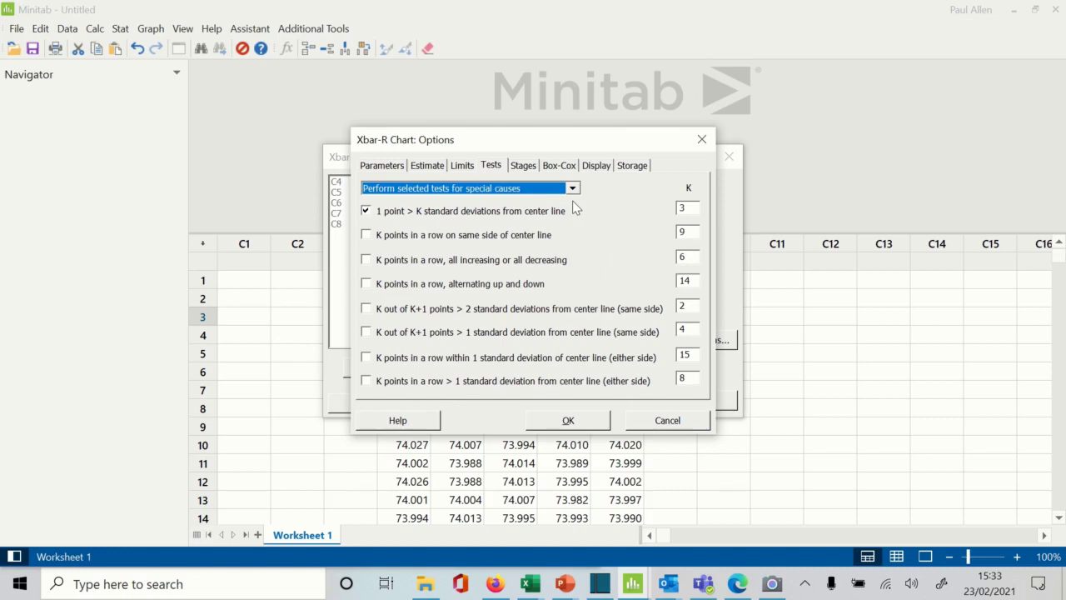
- Enable the K out of K+1 points > 2 standard deviations test and set its K to 4
click(686, 209)
double_click(686, 208)
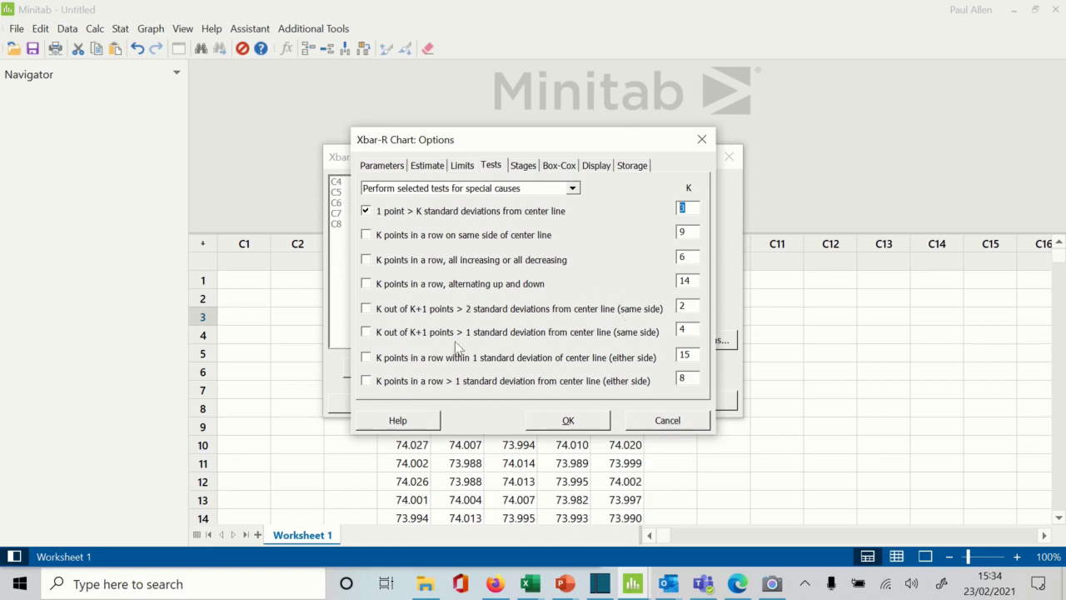
click(371, 314)
click(371, 310)
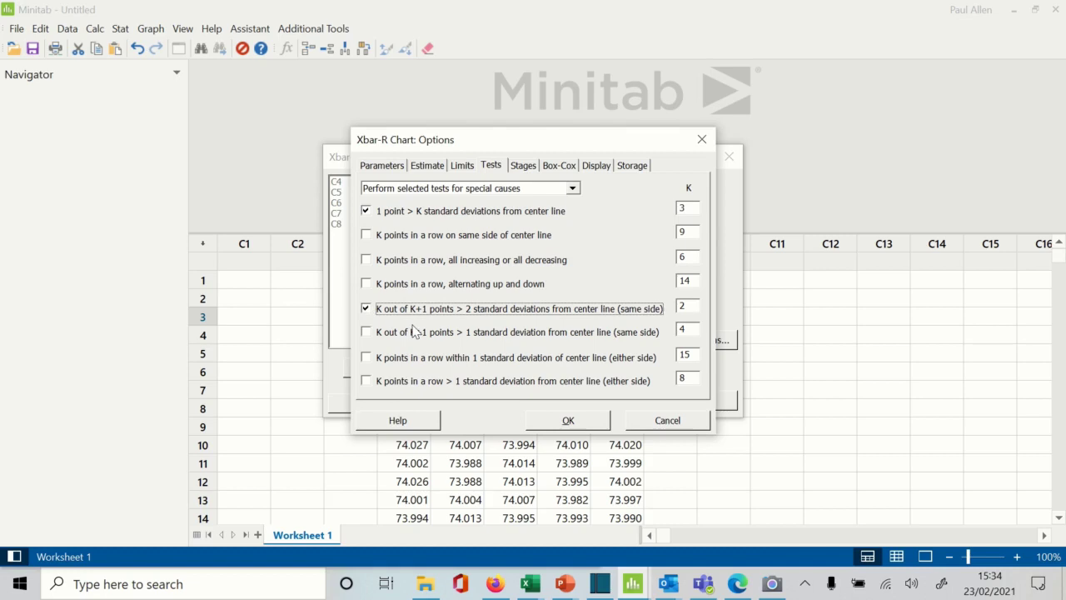
click(691, 306)
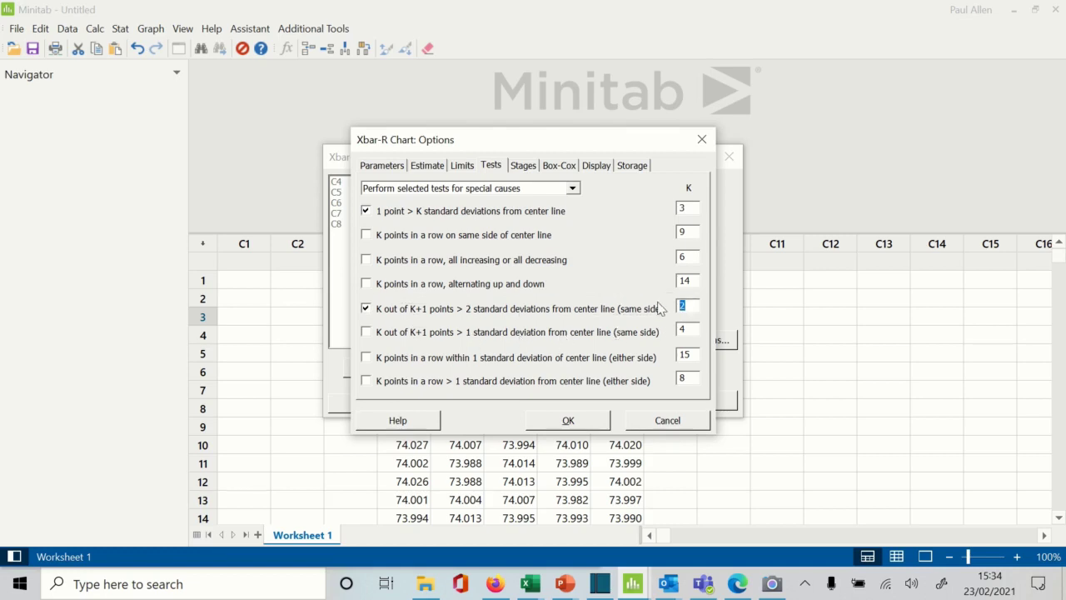
text(4)
- Create the Xbar-R chart of sample 1 to sample 5 and enlarge its pane above the worksheet
click(563, 425)
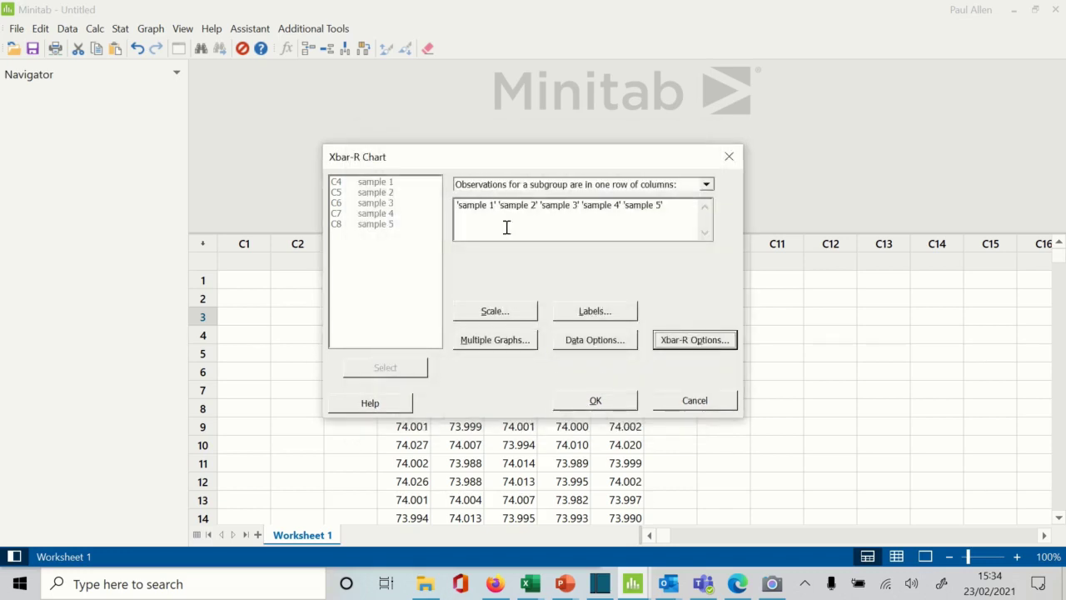
click(591, 400)
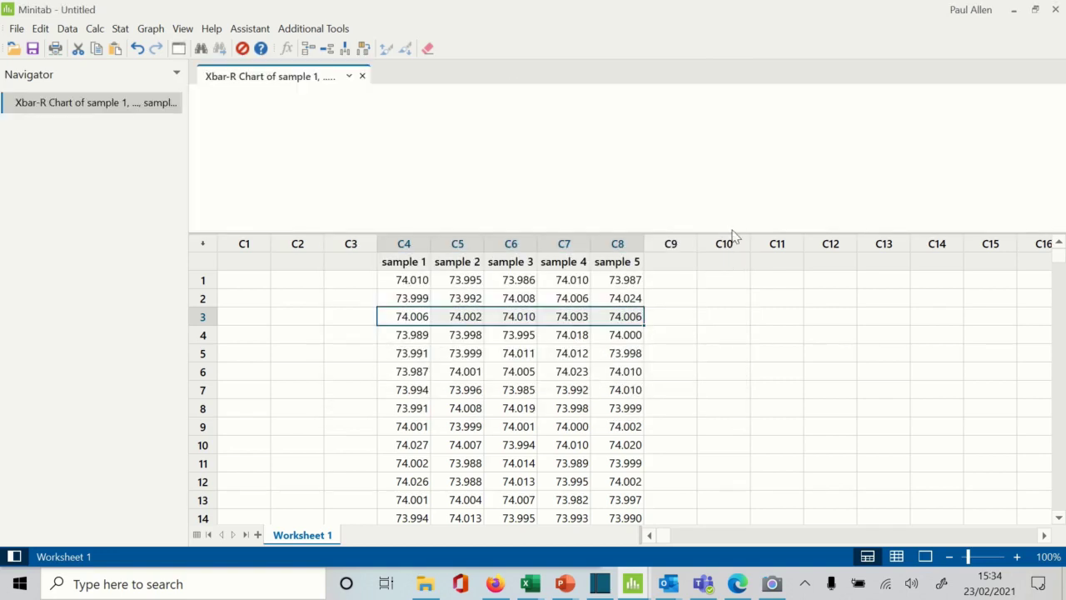
drag(729, 238, 739, 425)
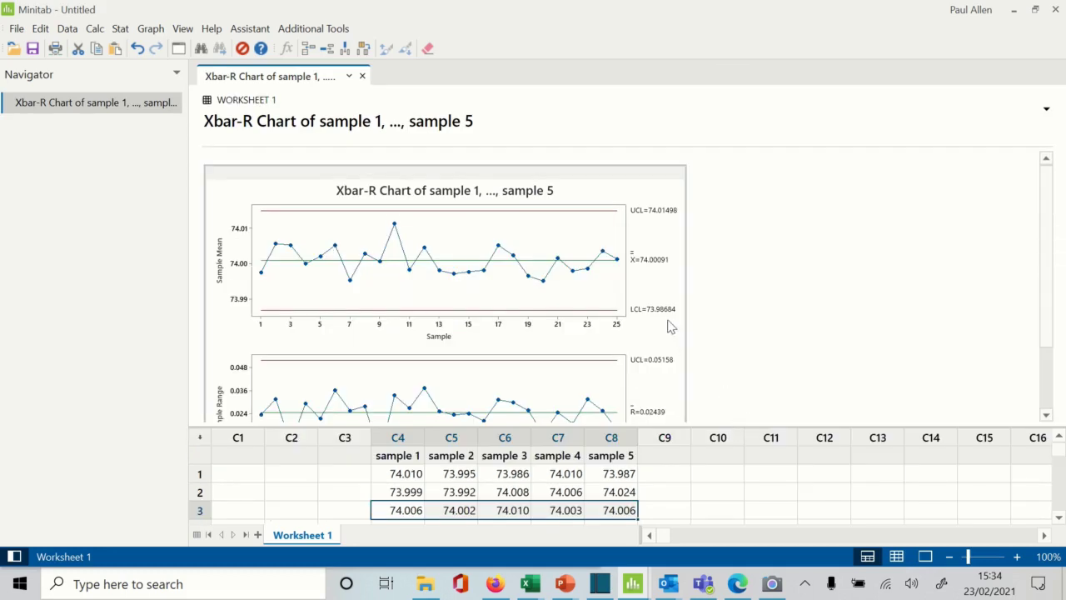
click(666, 242)
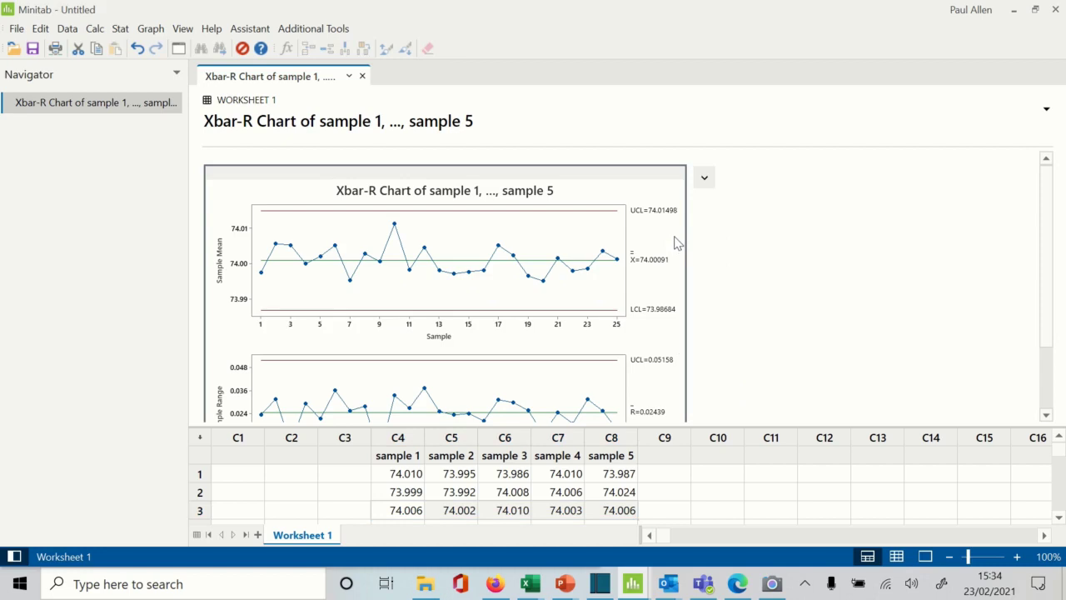
- Open the Xbar-R chart in Edit Graph and widen the graph-editing window
double_click(606, 195)
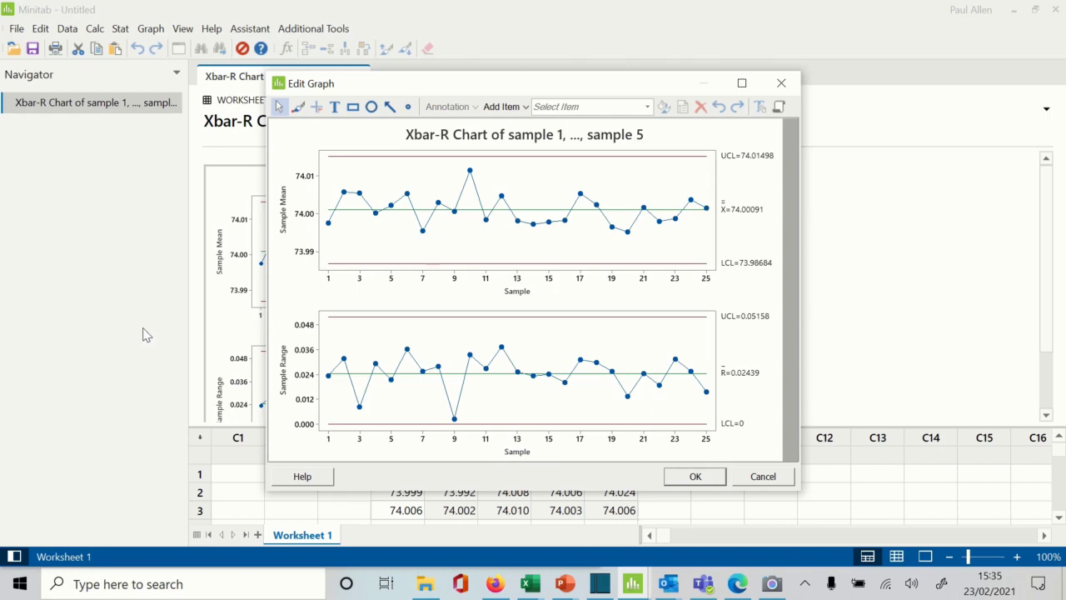
drag(261, 318, 214, 319)
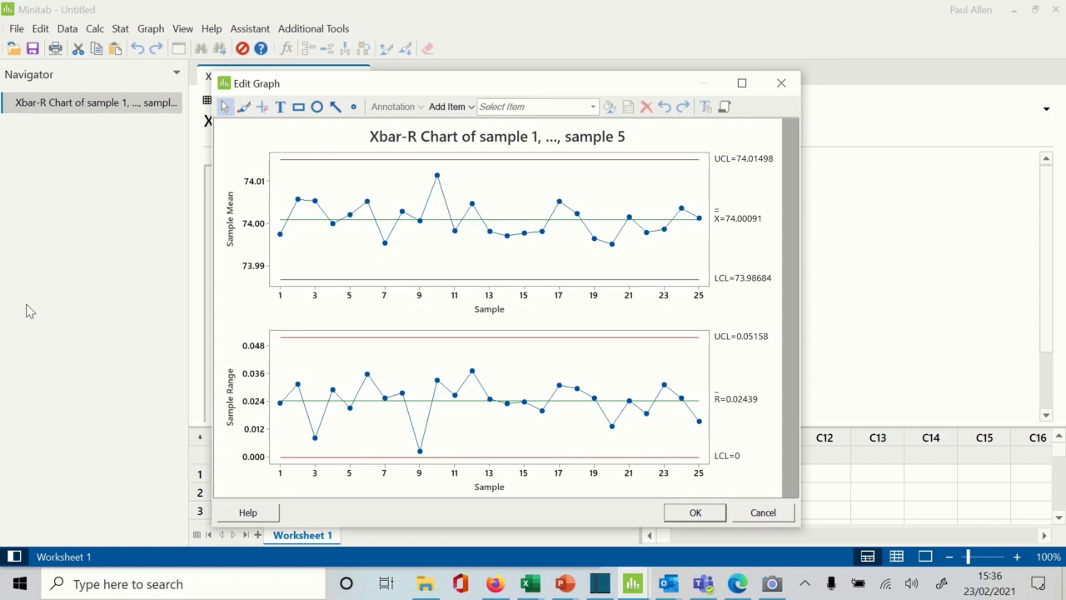
click(563, 586)
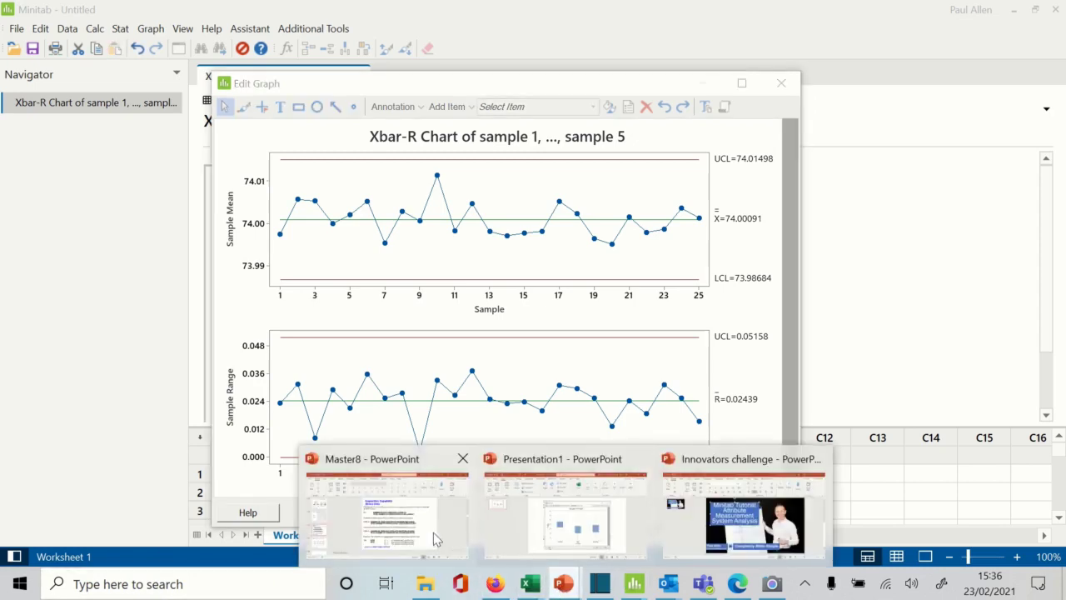
- Start the Master8 slide show and advance to slide 221, the X - Bar & R Chart template
click(440, 528)
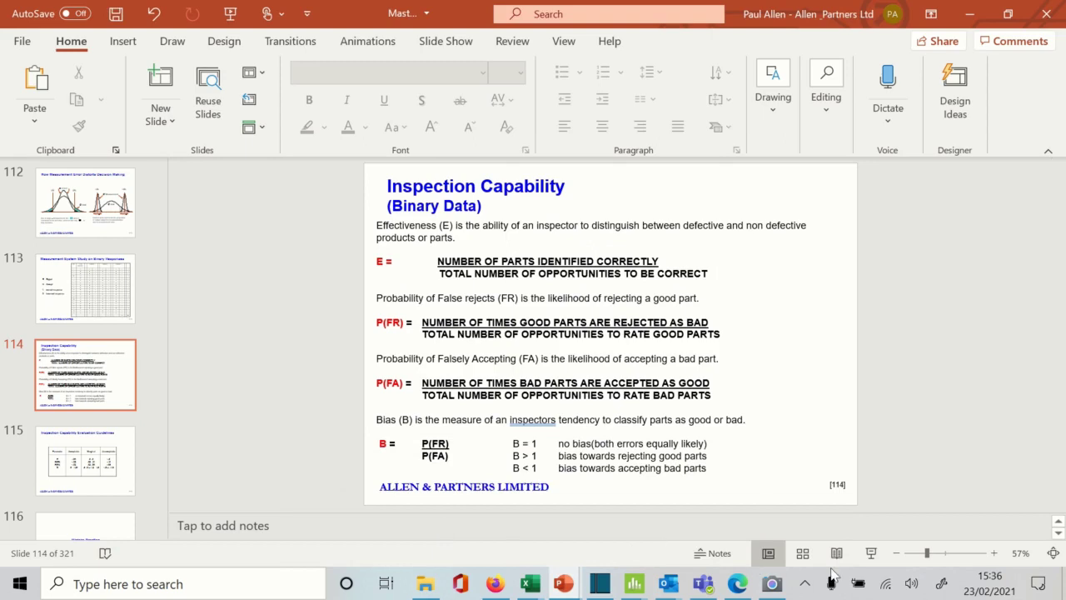
click(873, 554)
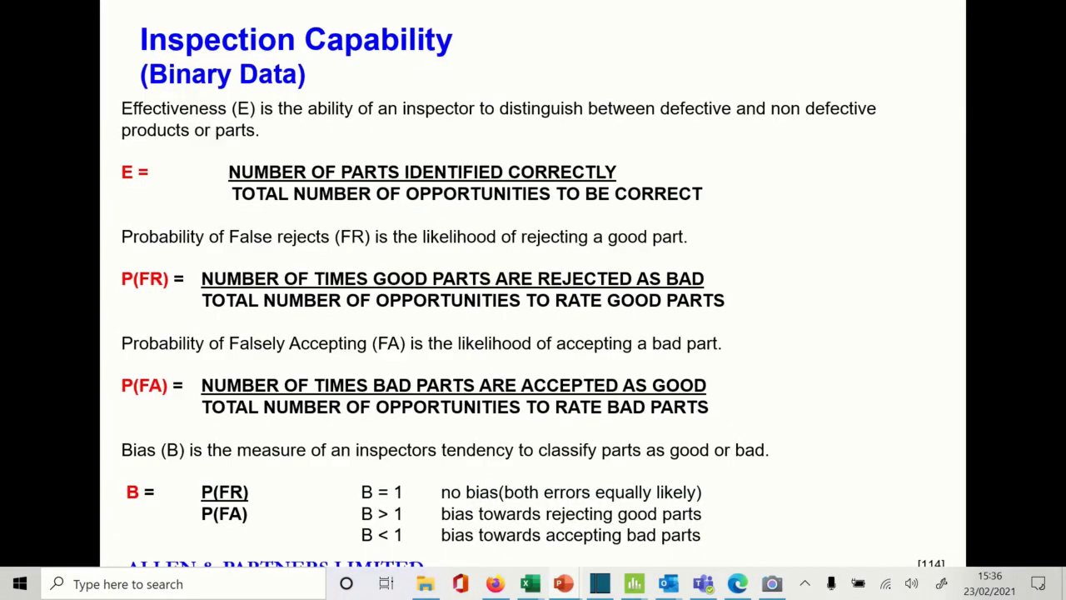
key(Right)
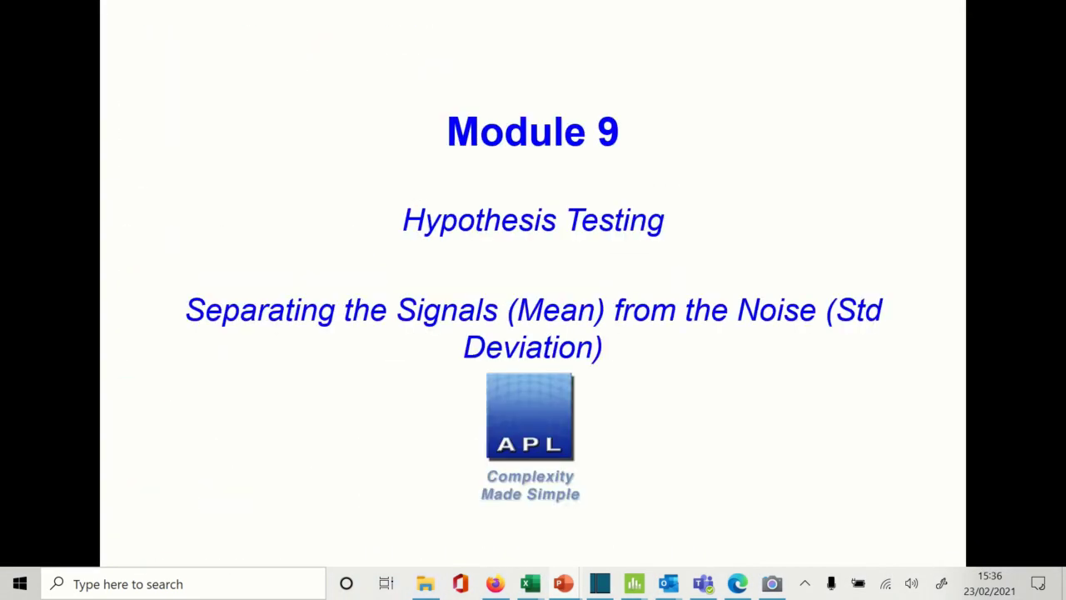
key(Right)
key(Right)
key(Right)
key(Right)
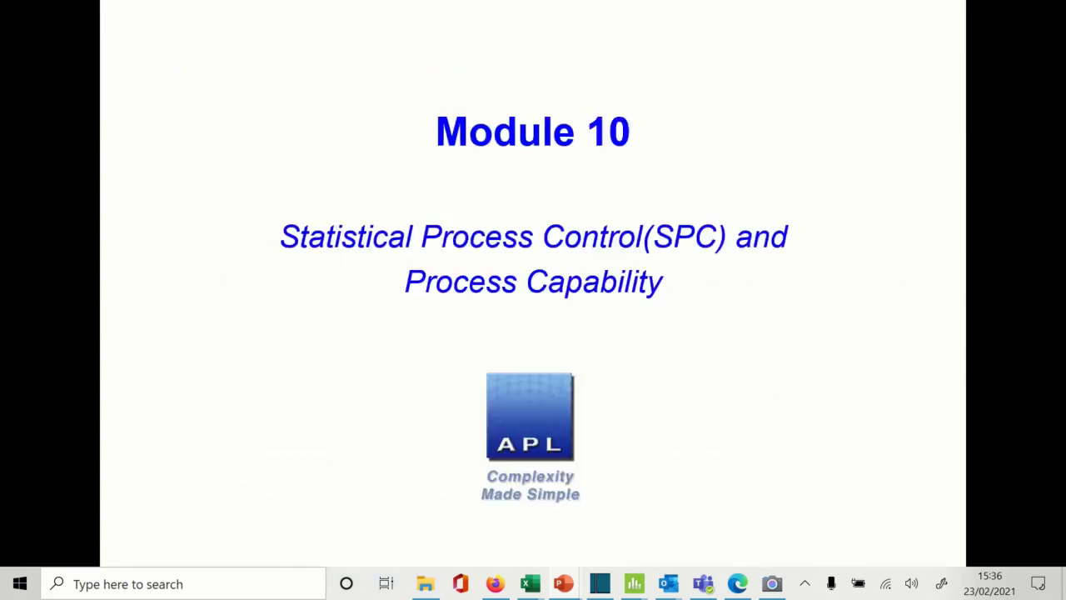
key(Right)
key(Right)
key(Right)
key(Right)
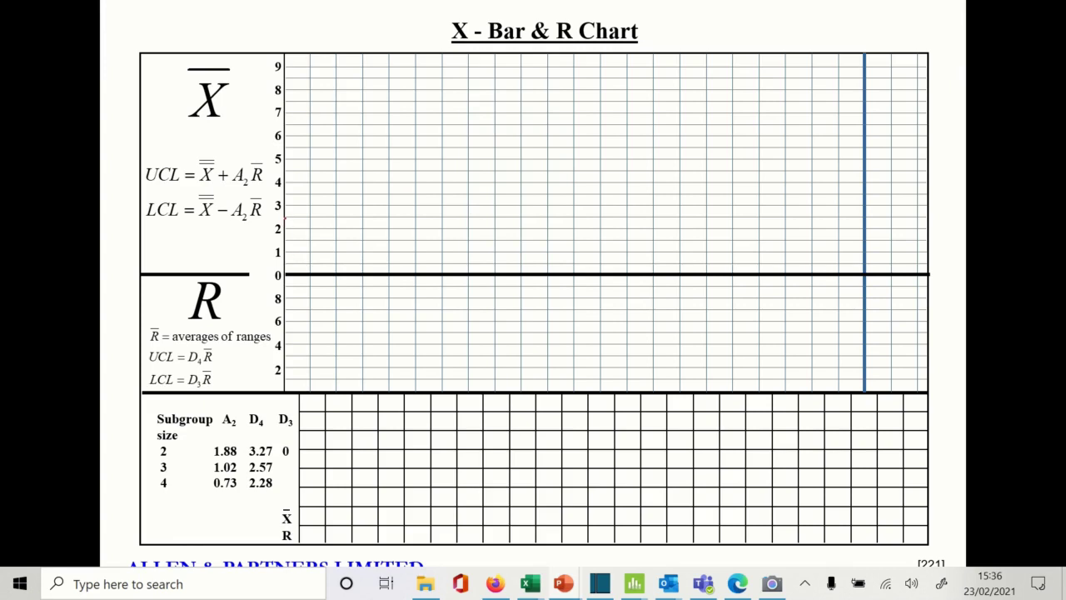
- Sketch red average points on the X-bar grid and join them with a zigzag line
mouse_move(282, 210)
mouse_down()
mouse_move(292, 220)
mouse_move(282, 220)
mouse_up()
drag(305, 184, 316, 192)
mouse_move(316, 184)
mouse_down()
mouse_move(305, 193)
mouse_move(342, 203)
mouse_move(332, 203)
mouse_move(358, 190)
mouse_up()
drag(359, 181, 397, 209)
mouse_move(397, 201)
mouse_down()
mouse_move(387, 209)
mouse_move(420, 199)
mouse_up()
drag(420, 189, 408, 199)
mouse_move(446, 158)
mouse_down()
mouse_move(436, 169)
mouse_move(475, 179)
mouse_move(464, 178)
mouse_up()
mouse_move(282, 209)
mouse_down()
mouse_move(313, 187)
mouse_move(335, 205)
mouse_move(368, 184)
mouse_move(395, 206)
mouse_move(441, 164)
mouse_move(493, 198)
mouse_move(528, 183)
mouse_up()
mouse_move(526, 173)
mouse_down()
mouse_move(515, 184)
mouse_move(551, 196)
mouse_up()
drag(550, 187, 539, 197)
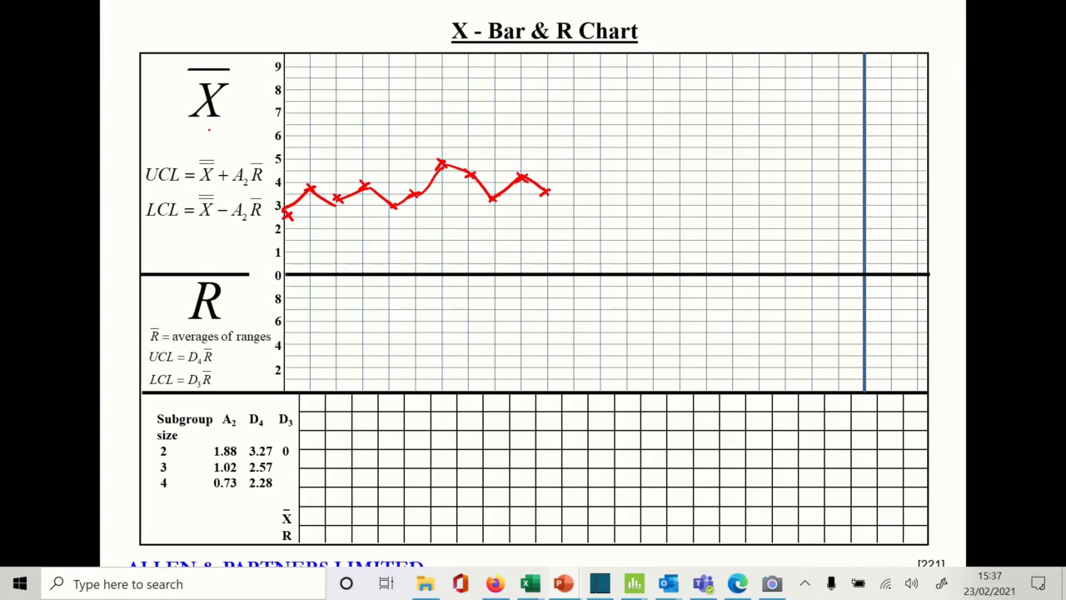
- Underline the X-bar and R symbols and plot connected red range points on the R grid
mouse_move(209, 130)
mouse_down()
mouse_move(190, 131)
mouse_move(223, 130)
mouse_up()
mouse_move(190, 331)
mouse_down()
mouse_move(220, 330)
mouse_move(180, 331)
mouse_up()
drag(301, 372, 313, 368)
mouse_move(305, 365)
mouse_down()
mouse_move(310, 373)
mouse_move(340, 348)
mouse_move(372, 356)
mouse_up()
mouse_move(371, 347)
mouse_down()
mouse_move(364, 357)
mouse_move(398, 369)
mouse_up()
mouse_move(397, 359)
mouse_down()
mouse_move(386, 368)
mouse_move(417, 341)
mouse_move(448, 343)
mouse_up()
mouse_move(448, 334)
mouse_down()
mouse_move(439, 342)
mouse_move(471, 360)
mouse_up()
drag(470, 351, 460, 360)
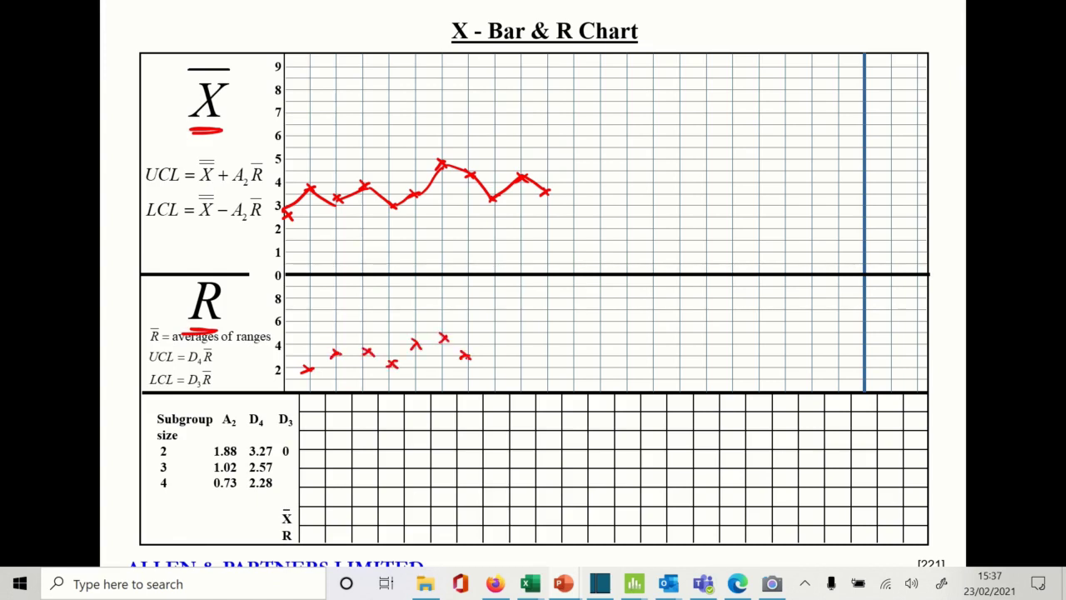
mouse_move(305, 370)
mouse_down()
mouse_move(371, 352)
mouse_move(404, 365)
mouse_move(450, 339)
mouse_move(469, 356)
mouse_up()
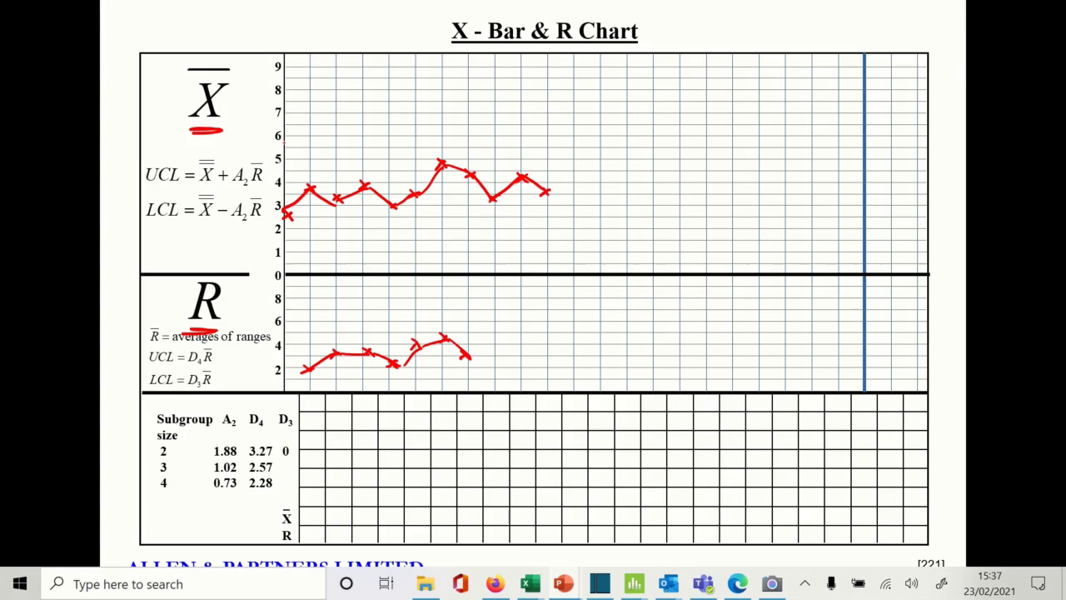
- Draw dashed upper and lower control limits near 5.7 and 1.5 on the X-bar grid
drag(283, 141, 351, 143)
drag(370, 143, 385, 142)
drag(411, 142, 473, 144)
drag(495, 144, 547, 147)
drag(563, 145, 621, 144)
drag(283, 242, 336, 240)
drag(358, 240, 443, 240)
drag(462, 239, 527, 238)
drag(541, 238, 565, 238)
drag(576, 239, 627, 237)
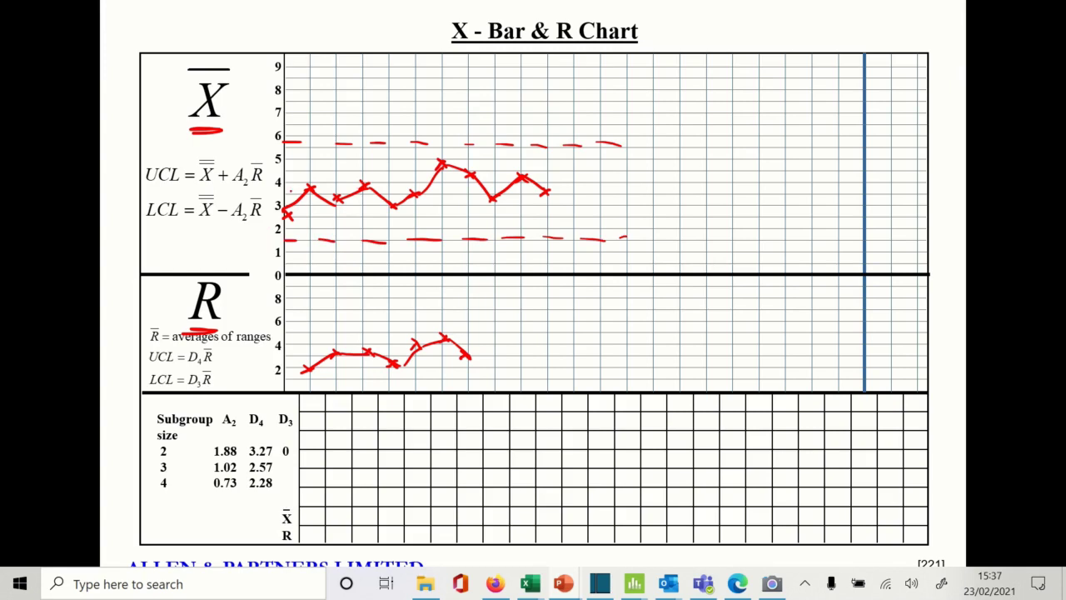
- Add a dashed centre line through the averages and a dashed upper limit on the range grid
drag(283, 192, 335, 191)
drag(365, 190, 378, 190)
drag(407, 191, 468, 192)
drag(478, 193, 494, 192)
drag(520, 191, 642, 191)
drag(283, 304, 293, 304)
drag(310, 304, 363, 304)
drag(382, 302, 461, 303)
drag(480, 302, 561, 304)
drag(579, 304, 593, 304)
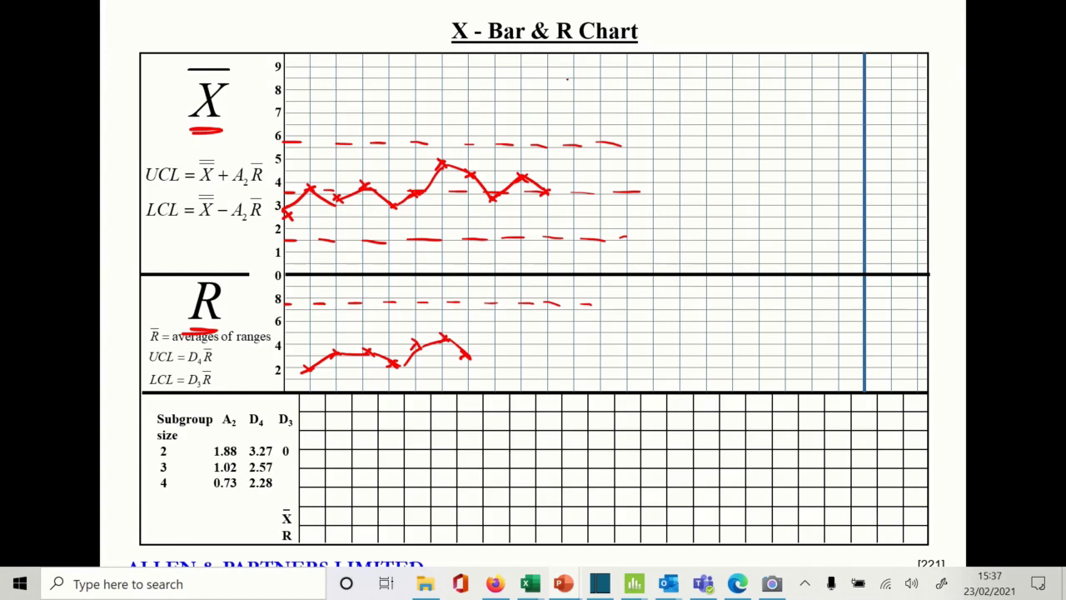
- Handwrite 'HAND DRAWN!' in red above the chart
mouse_move(493, 63)
mouse_down()
mouse_move(492, 93)
mouse_move(510, 82)
mouse_up()
mouse_move(507, 59)
mouse_down()
mouse_move(505, 94)
mouse_move(529, 89)
mouse_up()
mouse_move(535, 88)
mouse_down()
mouse_move(546, 73)
mouse_move(549, 89)
mouse_up()
mouse_move(550, 72)
mouse_down()
mouse_move(551, 88)
mouse_move(583, 87)
mouse_up()
mouse_move(583, 69)
mouse_down()
mouse_move(585, 87)
mouse_move(618, 87)
mouse_move(630, 74)
mouse_move(648, 84)
mouse_move(664, 73)
mouse_move(666, 85)
mouse_up()
drag(678, 47, 677, 67)
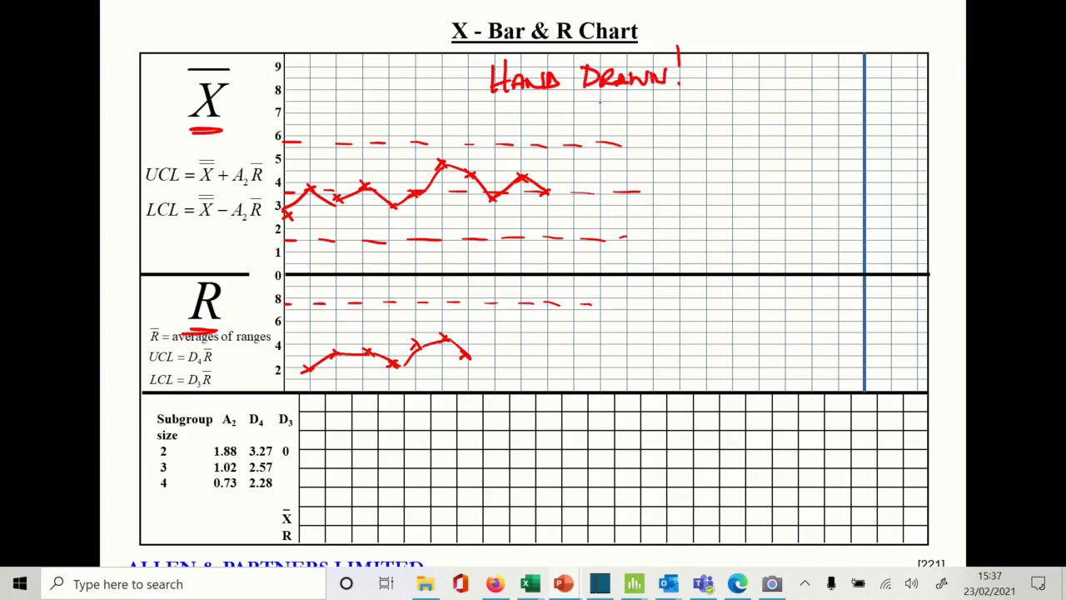
- Underline DRAWN and draw an arrowhead right of the upper dashed line
drag(610, 100, 664, 94)
drag(609, 106, 644, 102)
mouse_move(630, 147)
mouse_down()
mouse_move(665, 168)
mouse_move(616, 180)
mouse_move(626, 171)
mouse_up()
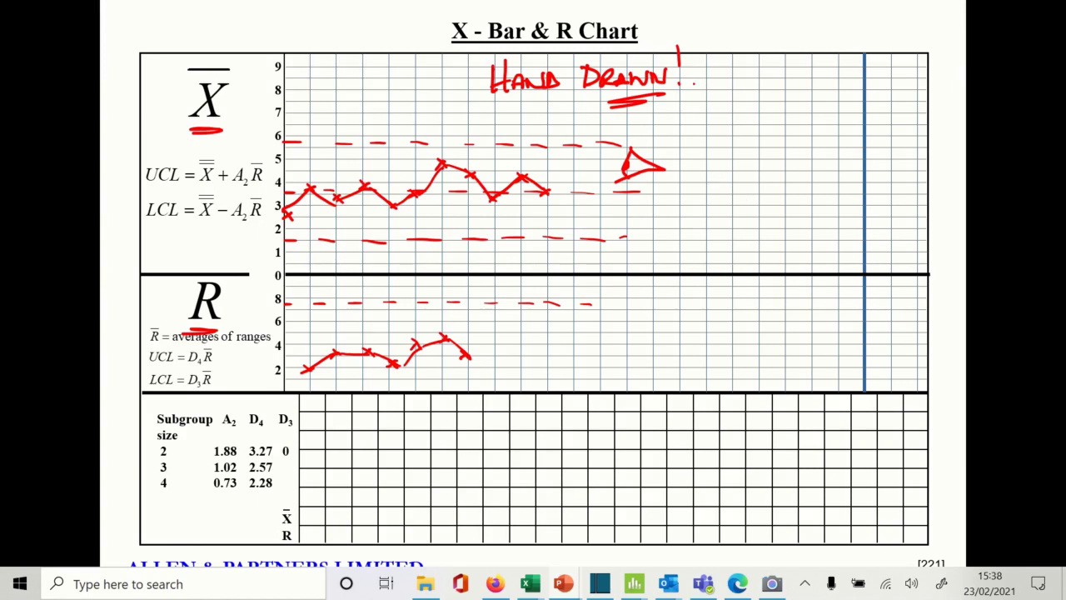
- Draw a curved red arrow pointing at 'HAND DRAWN!' and write 'TECH'S TOOL' beside it
drag(692, 83, 754, 129)
mouse_move(687, 80)
mouse_down()
mouse_move(708, 82)
mouse_move(706, 97)
mouse_up()
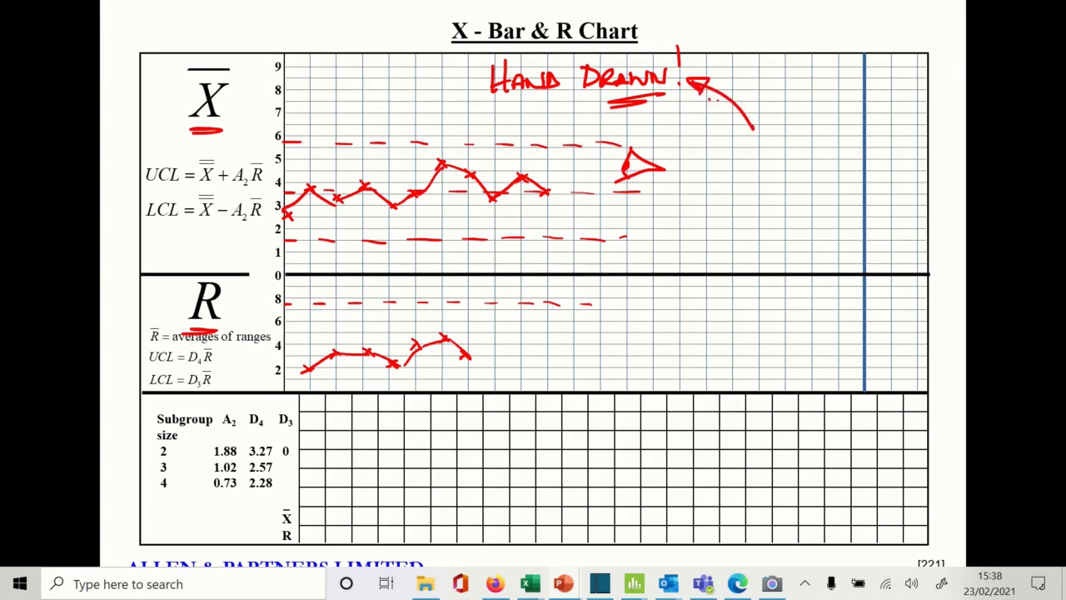
mouse_move(762, 137)
mouse_down()
mouse_move(788, 137)
mouse_move(783, 152)
mouse_move(798, 168)
mouse_move(831, 171)
mouse_move(820, 195)
mouse_up()
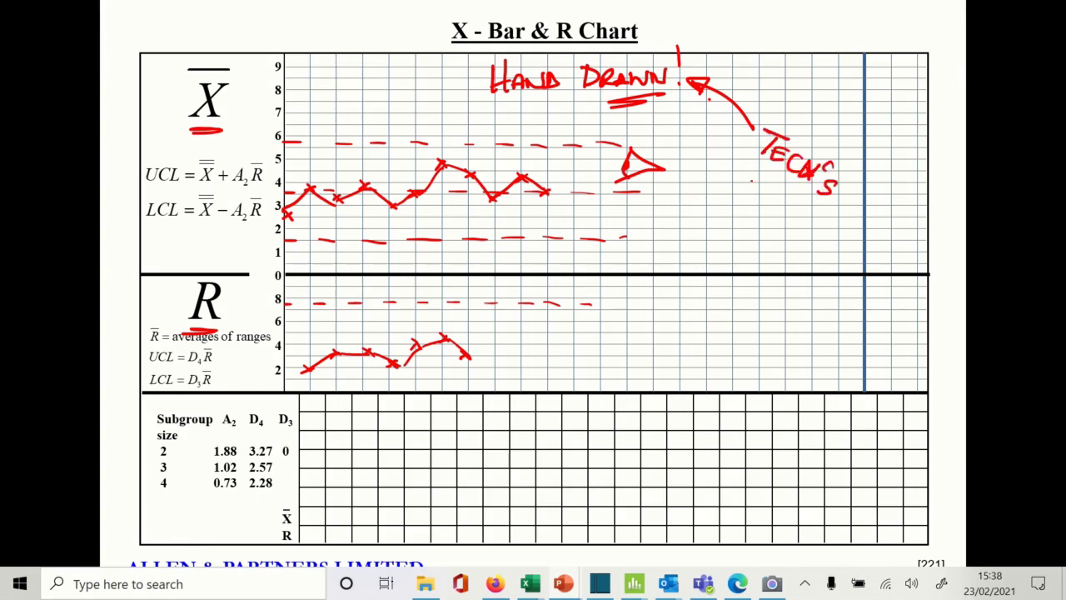
mouse_move(750, 172)
mouse_down()
mouse_move(751, 191)
mouse_move(770, 173)
mouse_up()
mouse_move(765, 182)
mouse_down()
mouse_move(791, 219)
mouse_move(742, 205)
mouse_move(775, 218)
mouse_up()
click(793, 218)
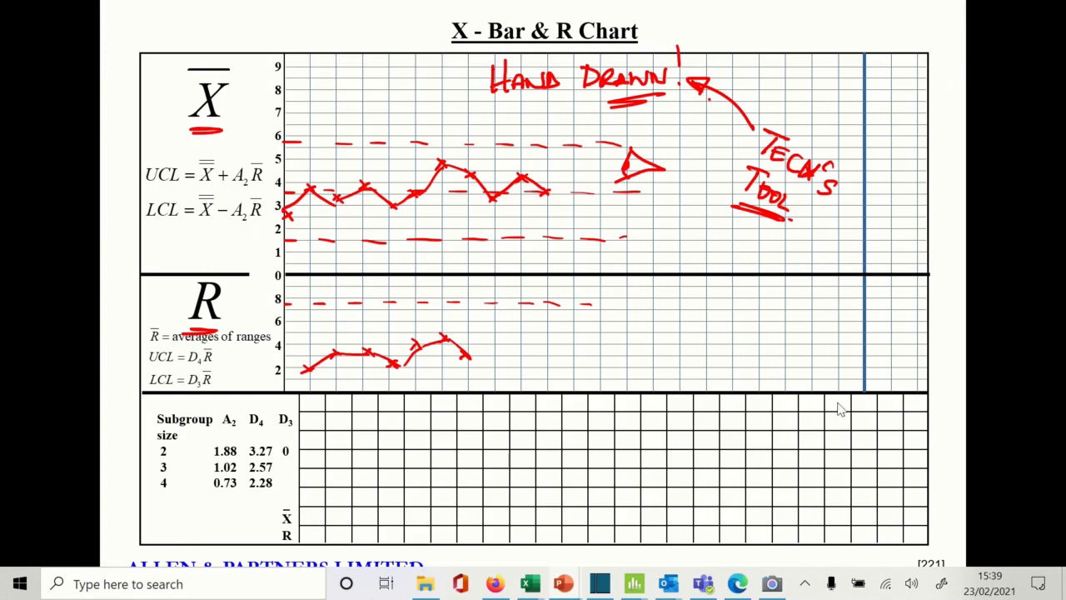
- Switch back to the untitled Minitab project showing the Xbar-R chart of sample 1 to sample 5 in Edit Graph
mouse_move(638, 574)
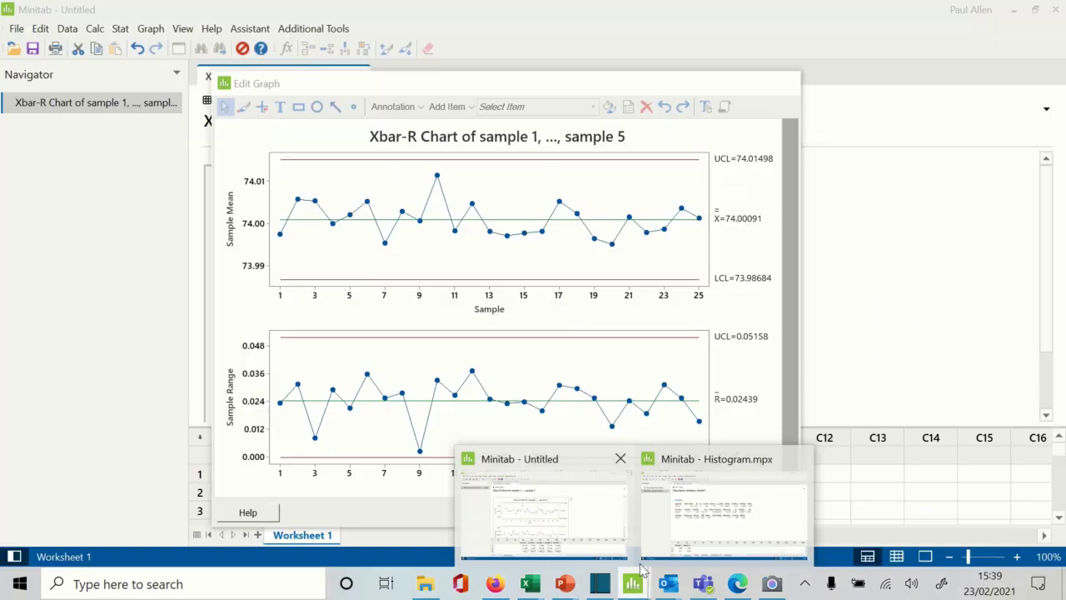
click(602, 540)
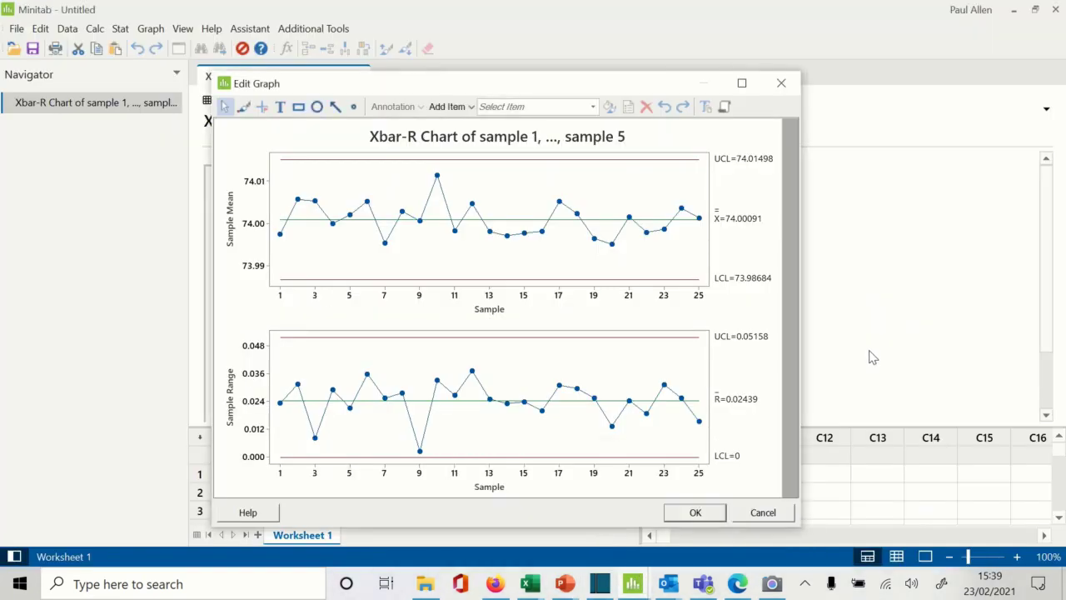